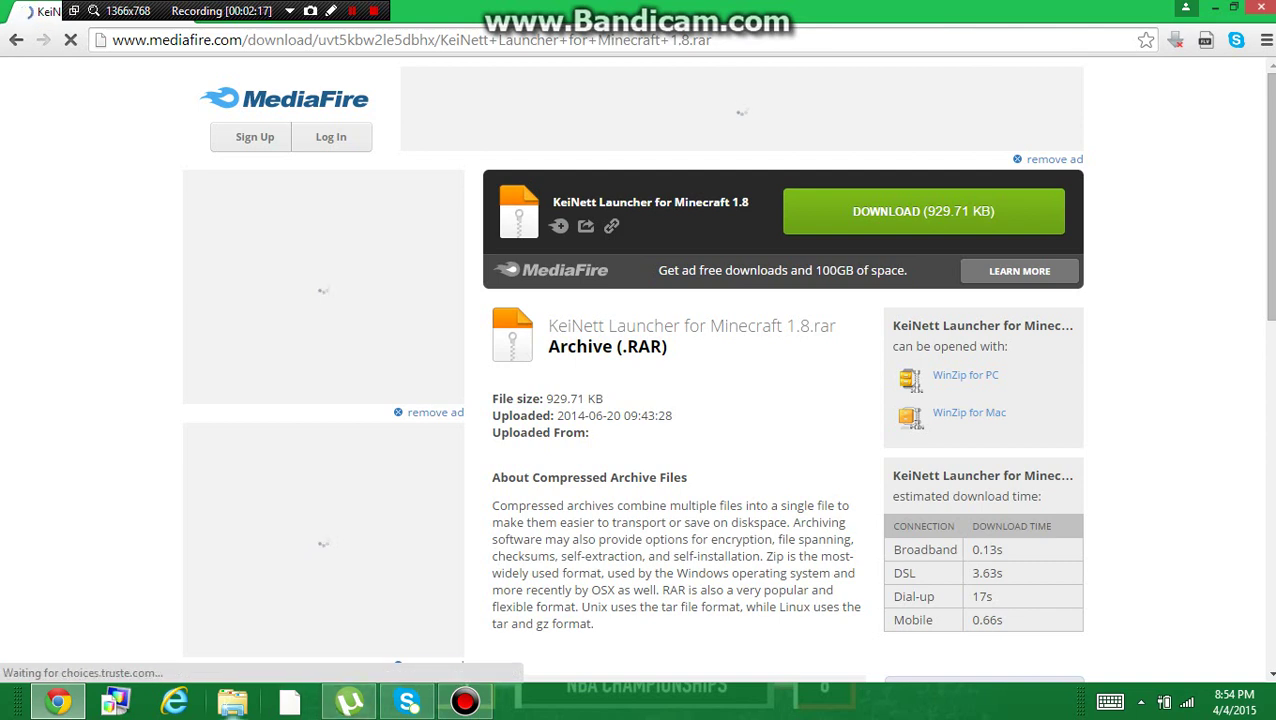
# Open the KeiNett Launcher for Minecraft 1.8 (3) archive from the Downloads folder to view its contents, and close it again
pyautogui.click(232, 702)
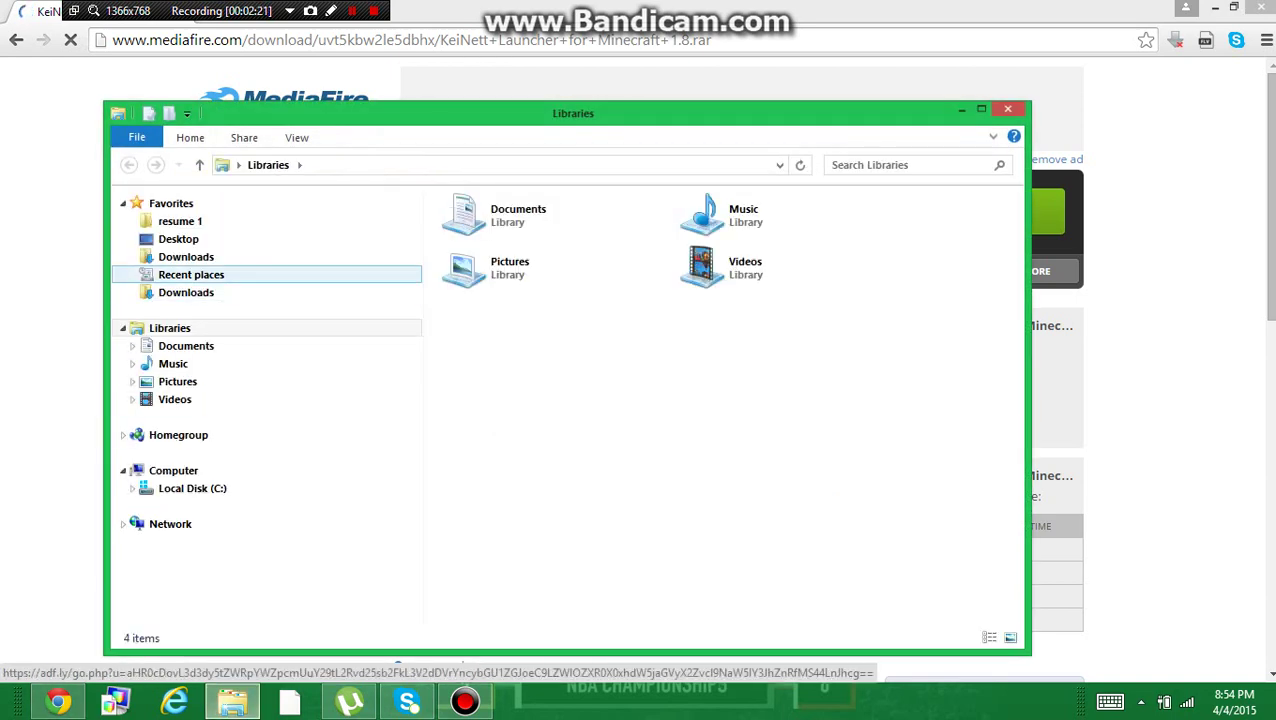
pyautogui.click(186, 292)
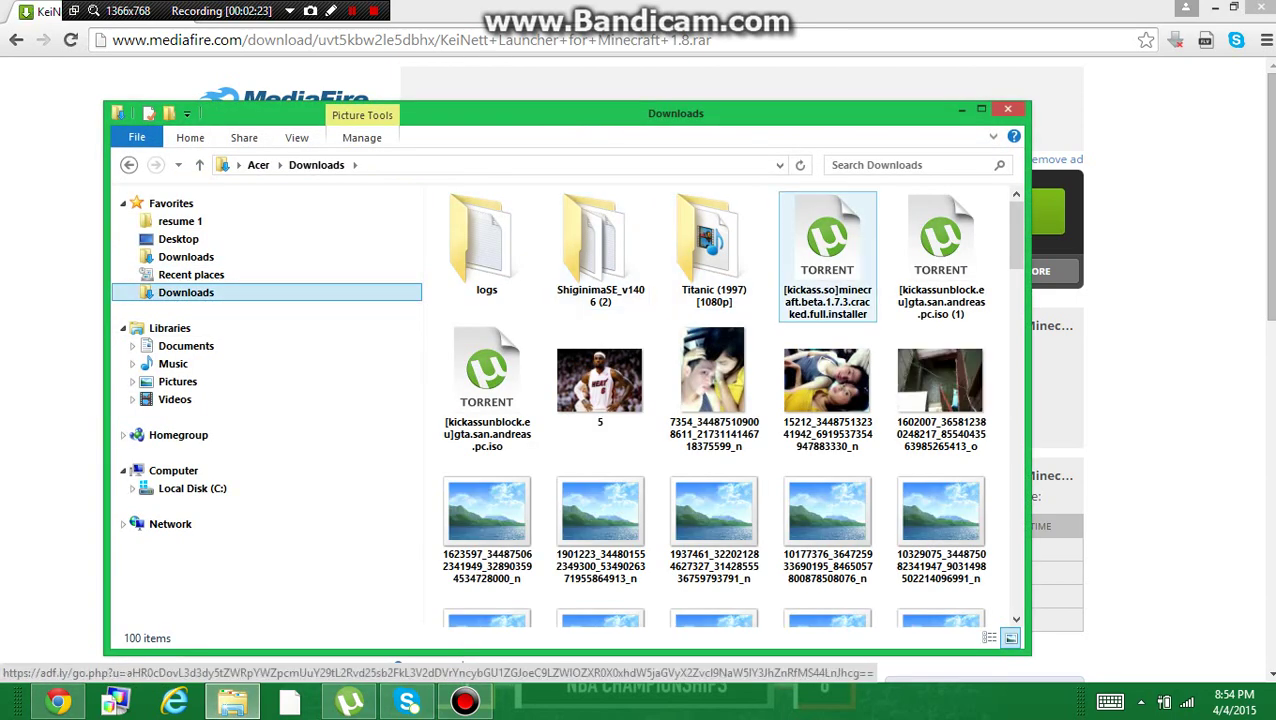
pyautogui.scroll(-10, 830, 228)
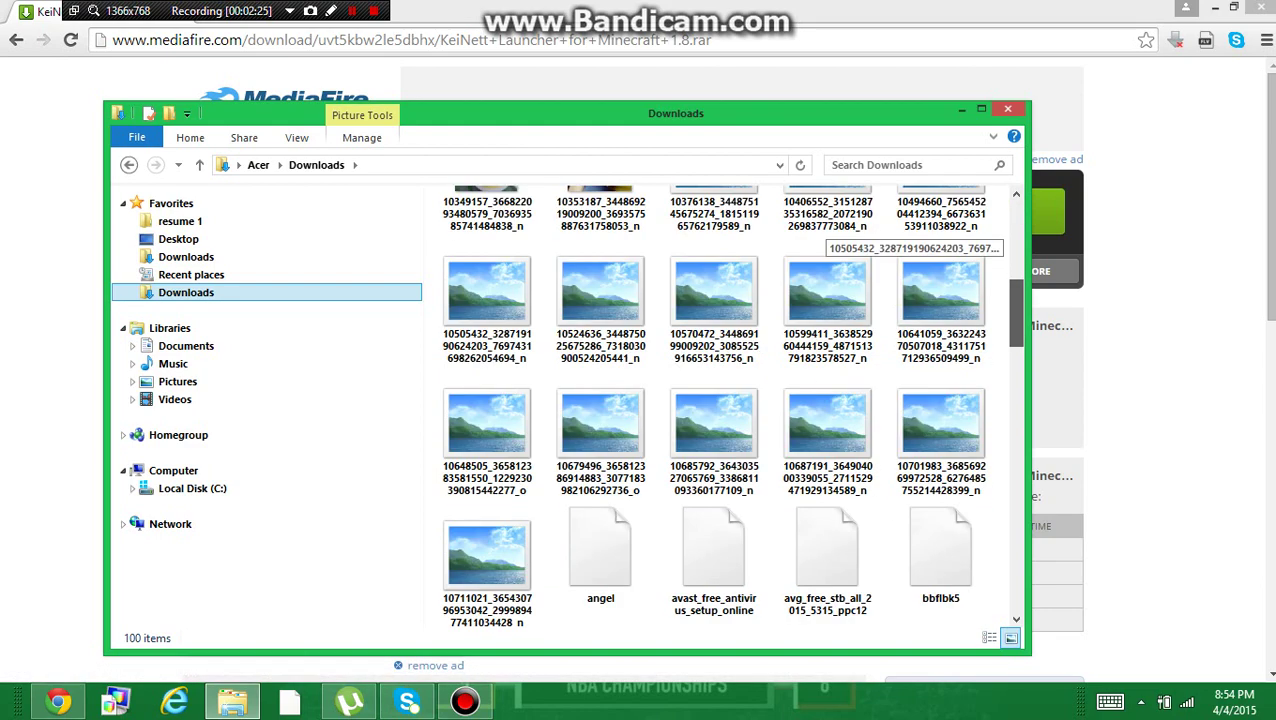
pyautogui.scroll(-5, 828, 232)
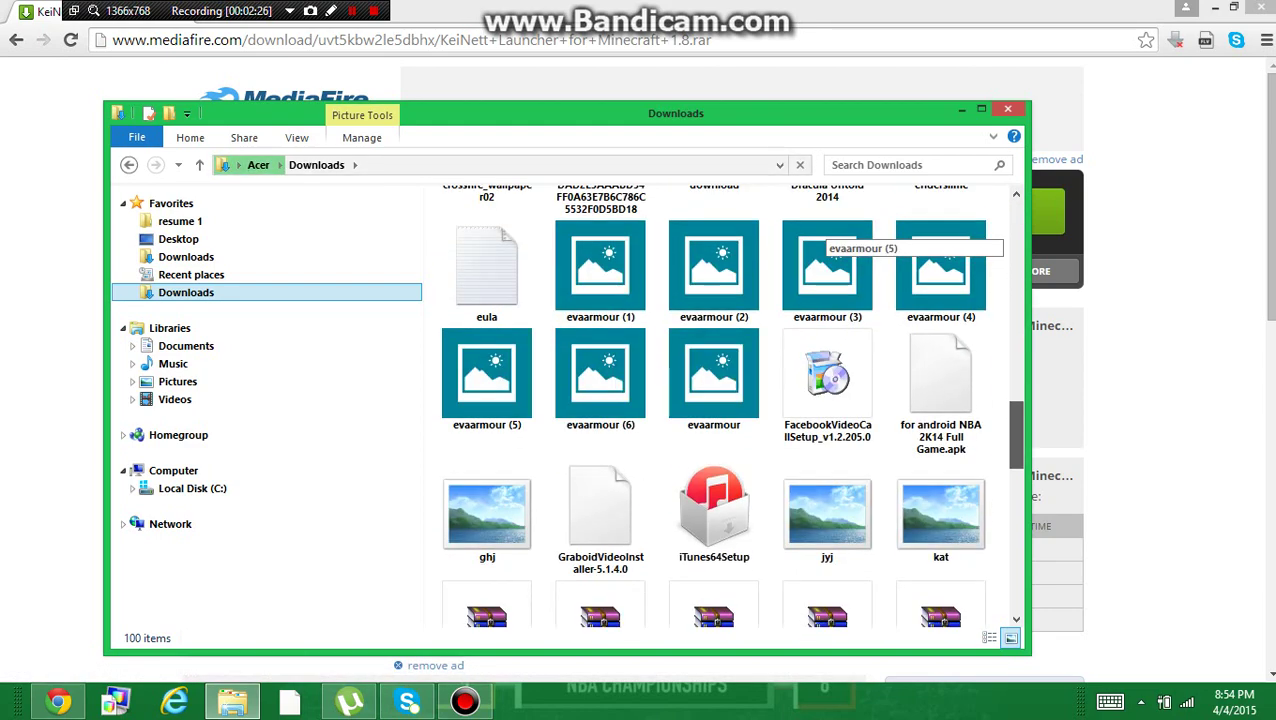
pyautogui.scroll(-3, 828, 240)
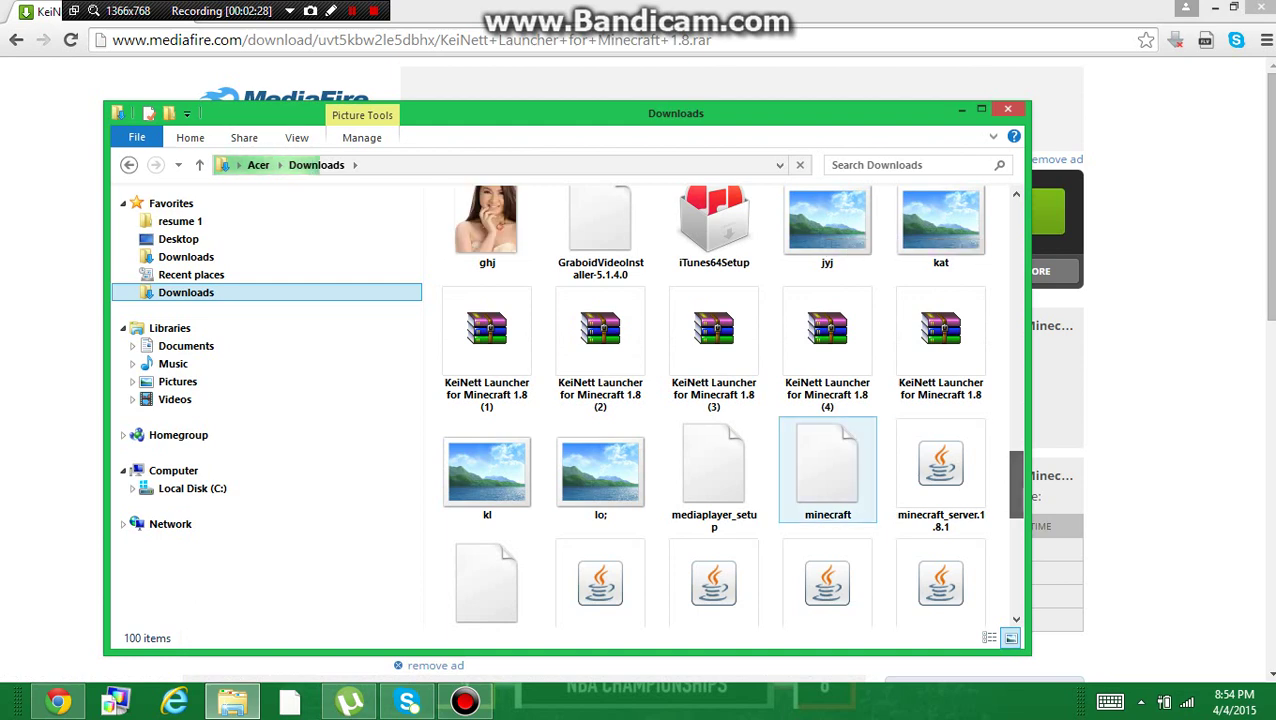
pyautogui.click(713, 340)
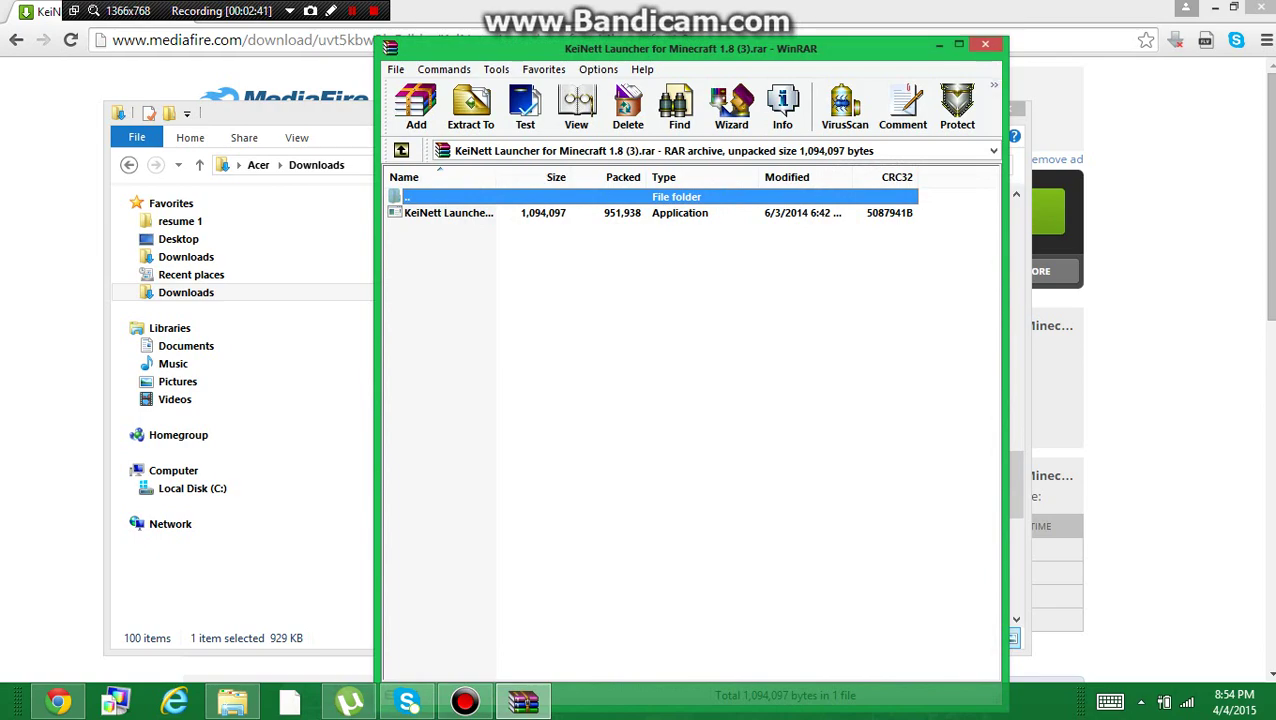
pyautogui.click(985, 44)
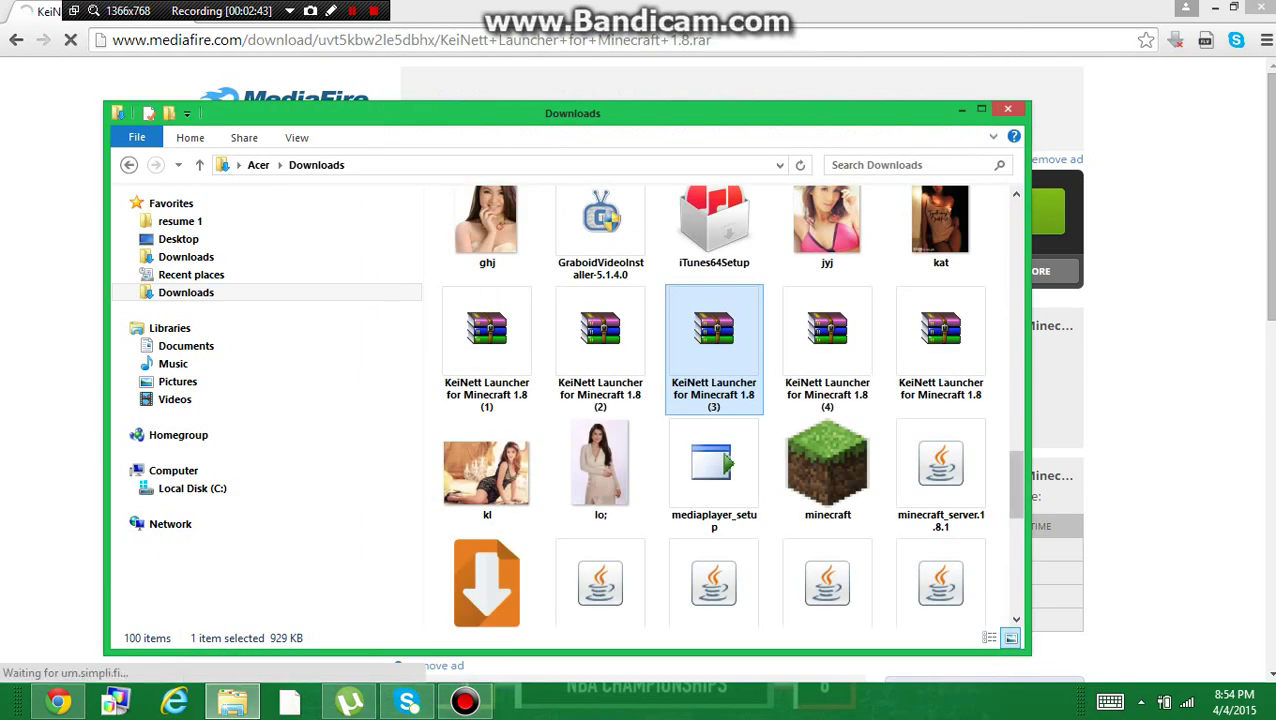
# Launch Shiginima Launcher SE v1.406 from the OS X and Linux subfolder of ShiginimaSE_v1406 (2) in Downloads
pyautogui.scroll(5, 720, 400)
pyautogui.scroll(10, 487, 245)
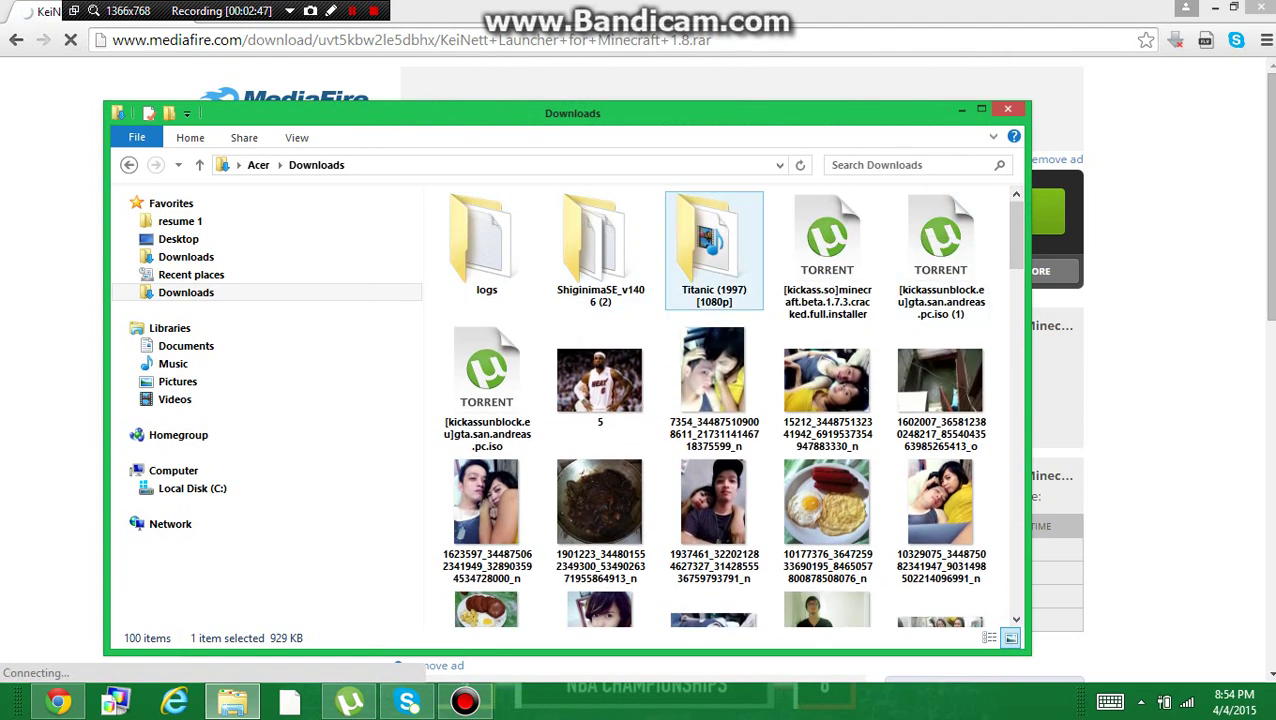
pyautogui.click(600, 245)
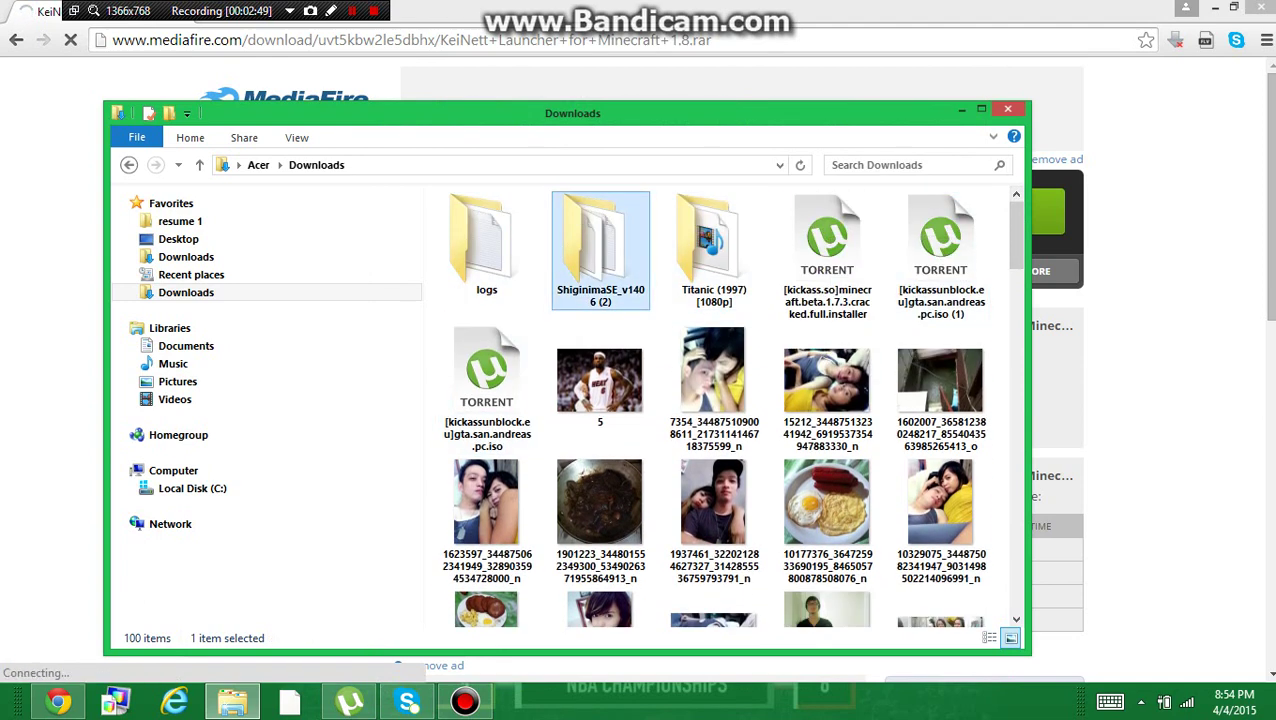
pyautogui.doubleClick(600, 258)
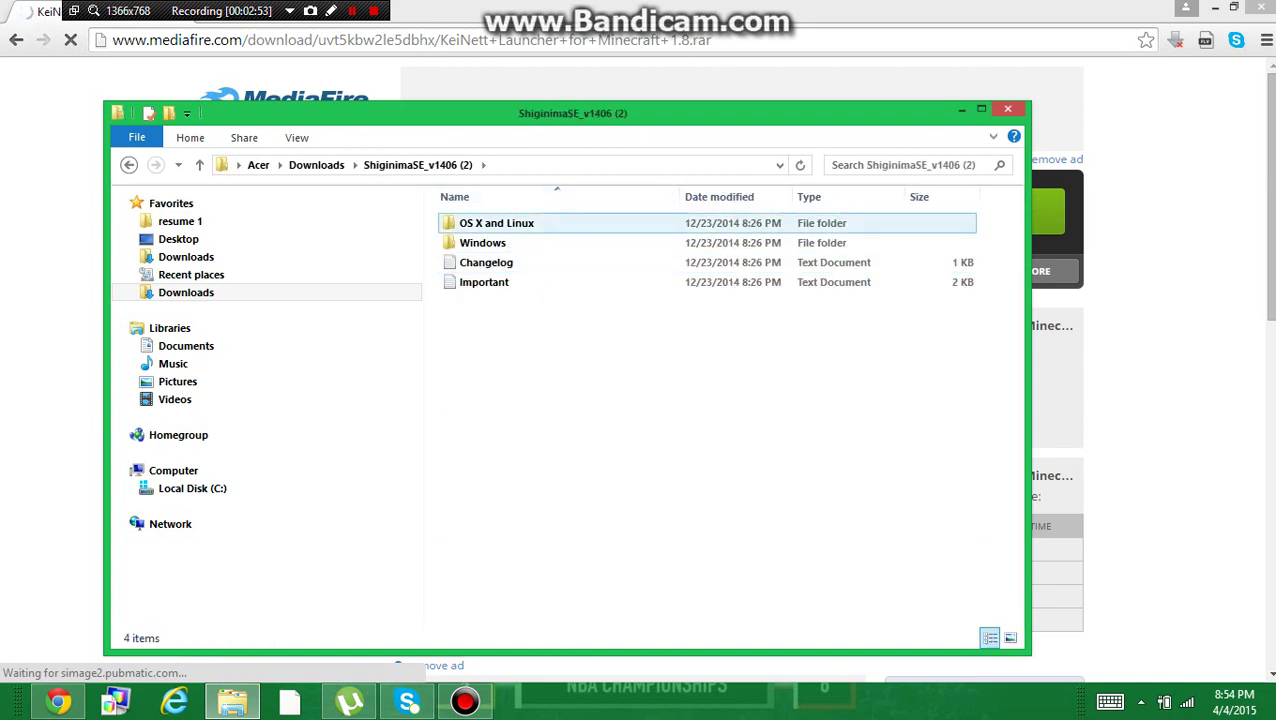
pyautogui.doubleClick(496, 223)
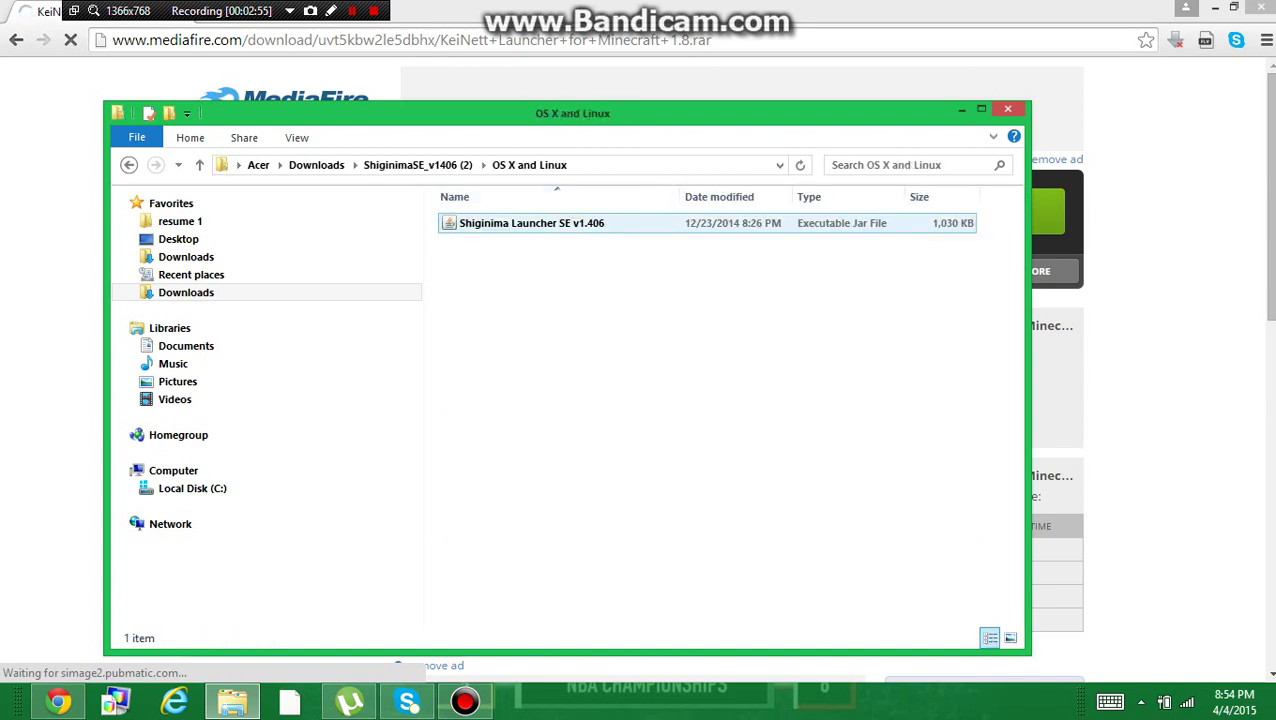
pyautogui.click(531, 223)
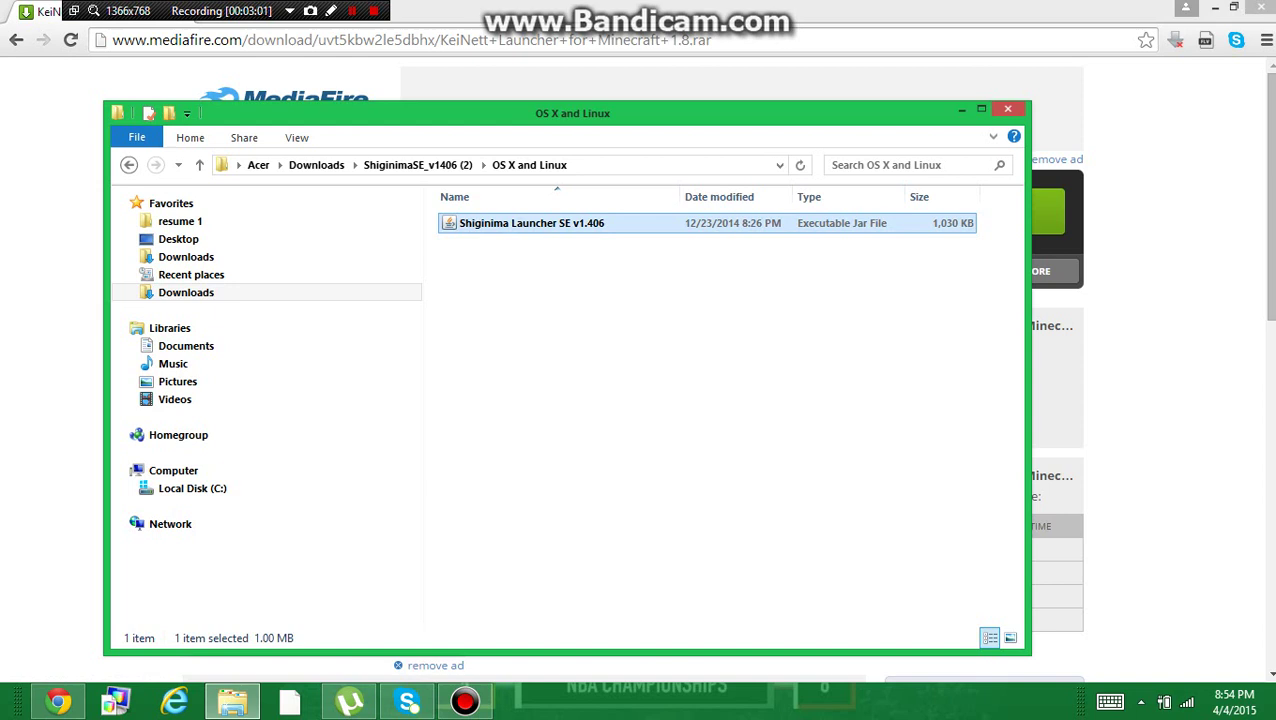
pyautogui.press('Return')
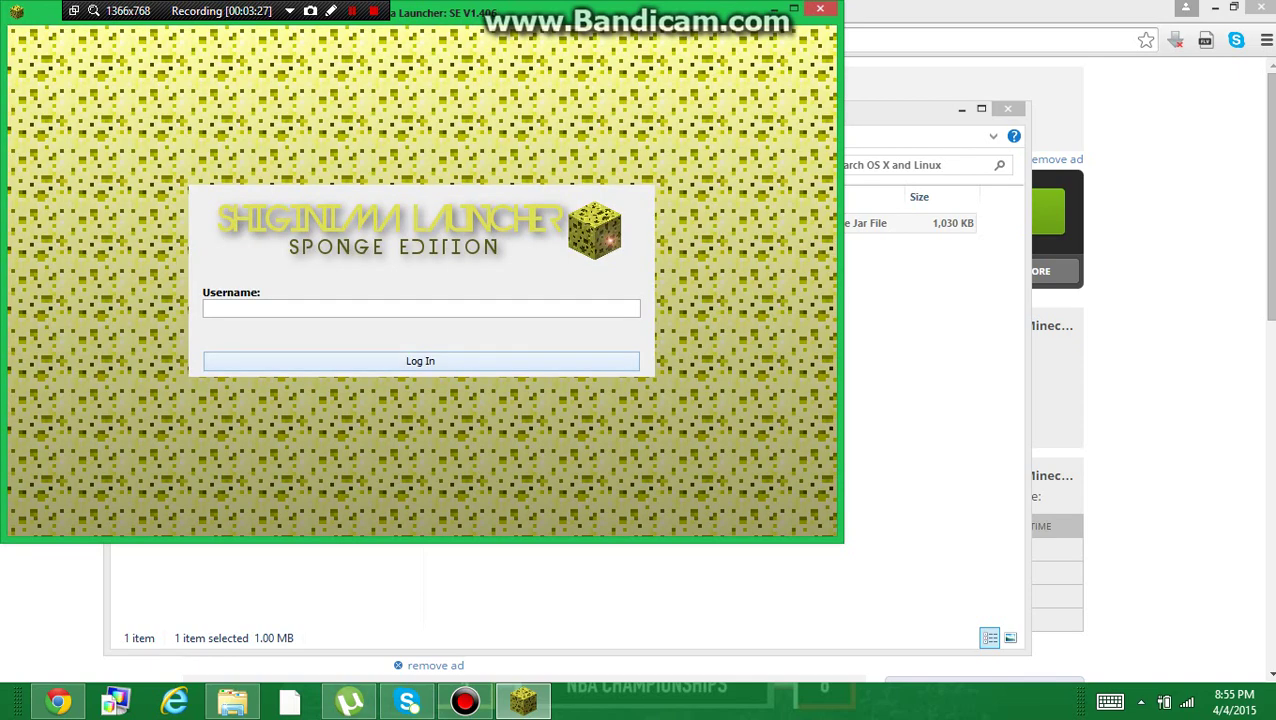
# Enter the player's username in the launcher and log in
pyautogui.write('Randy Cunningham 9')
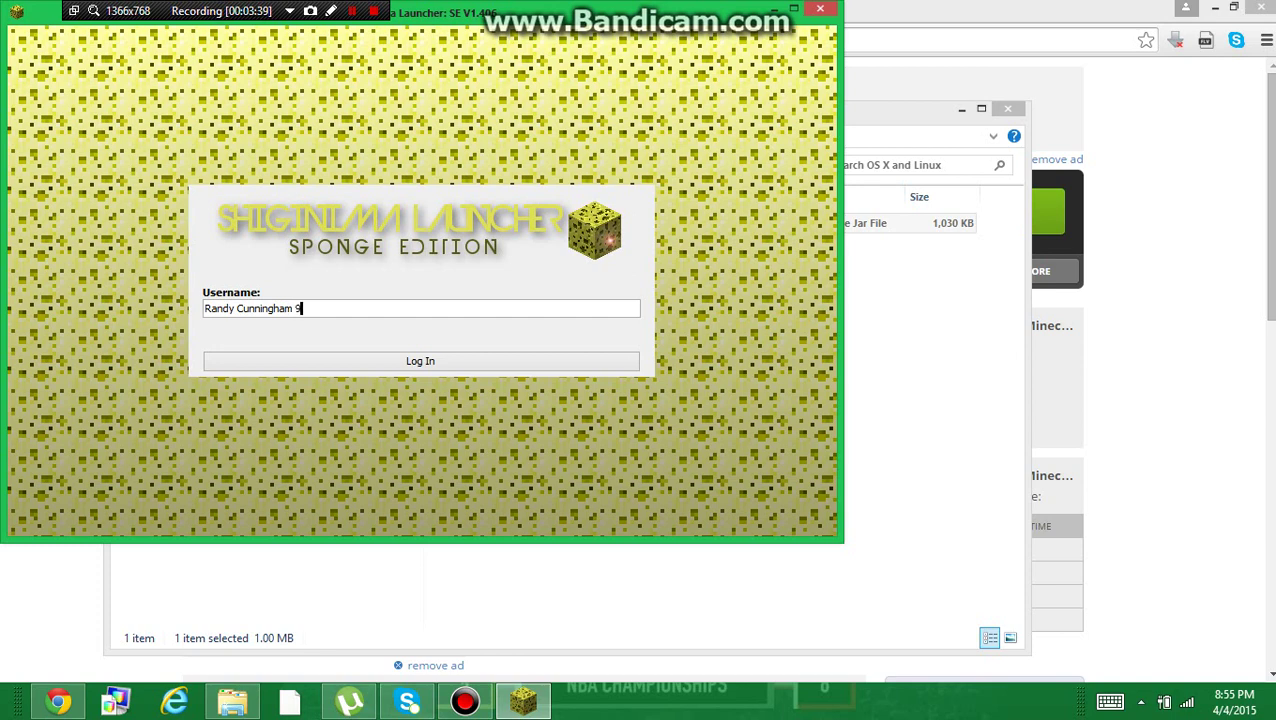
pyautogui.write('TH grade ninja')
pyautogui.press('Return')
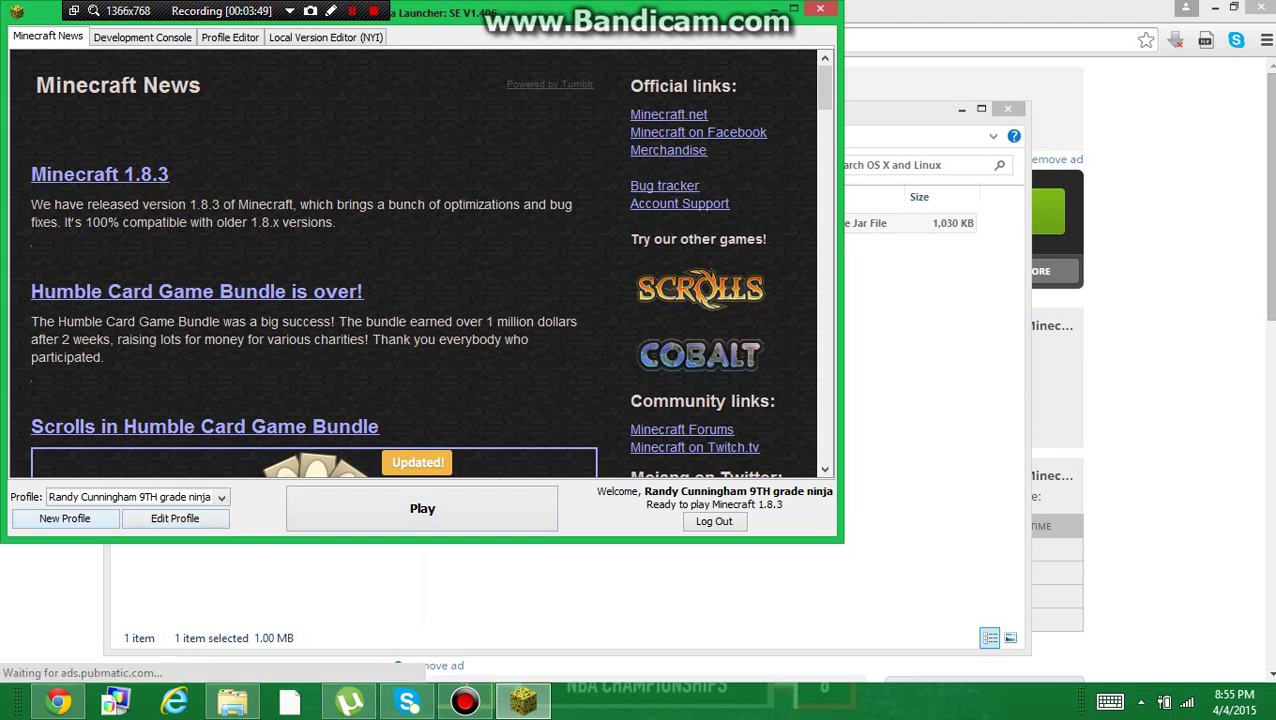
# Look through the game versions offered for the current profile, and close the profile editor without saving
pyautogui.click(175, 518)
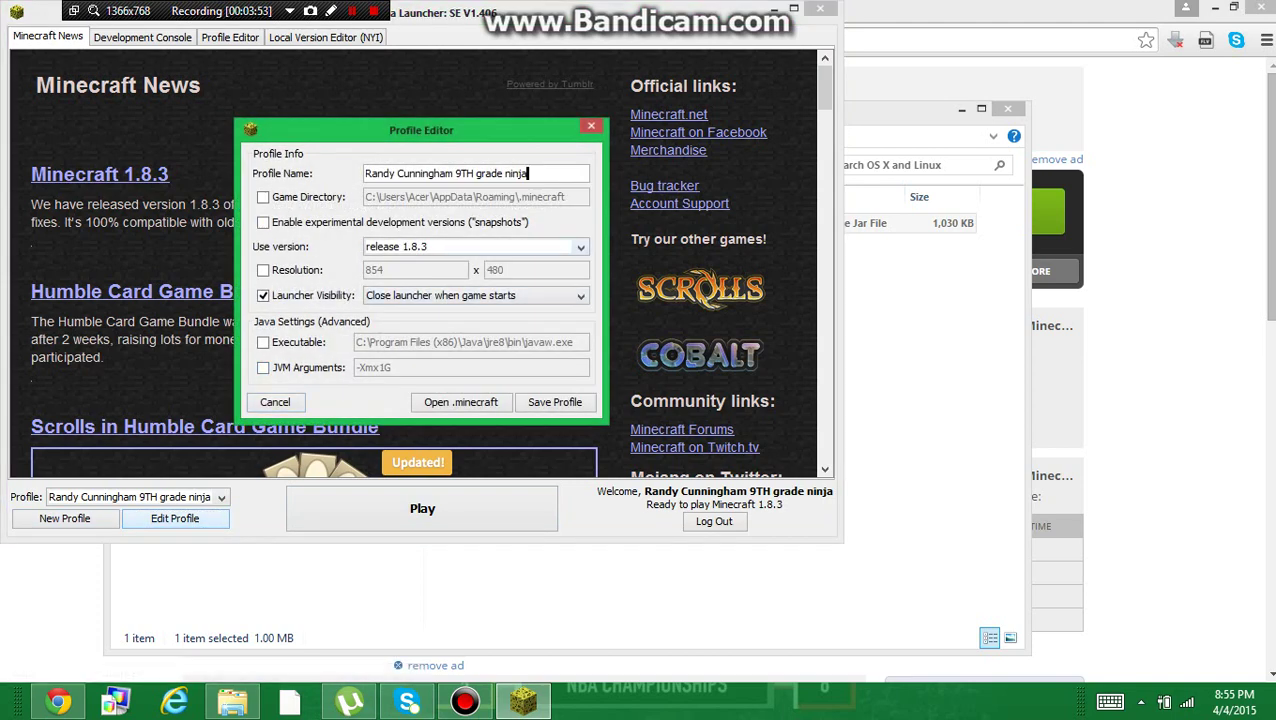
pyautogui.click(580, 246)
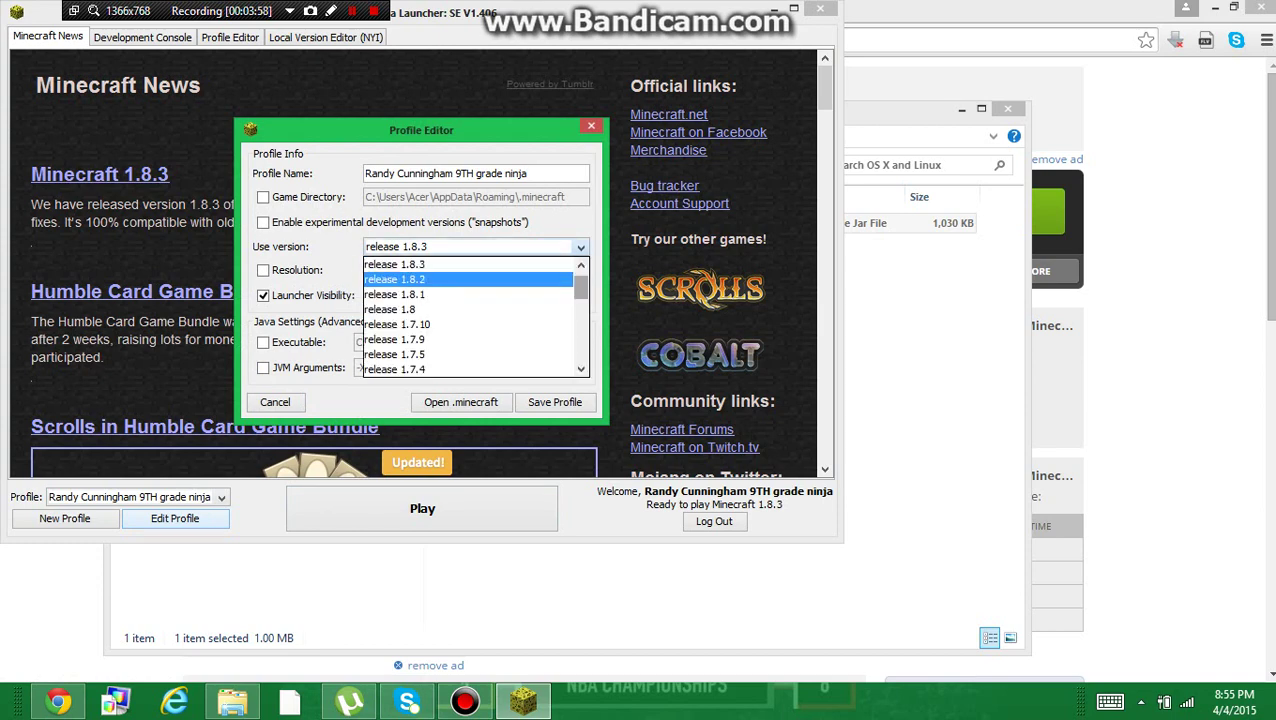
pyautogui.scroll(-10, 470, 316)
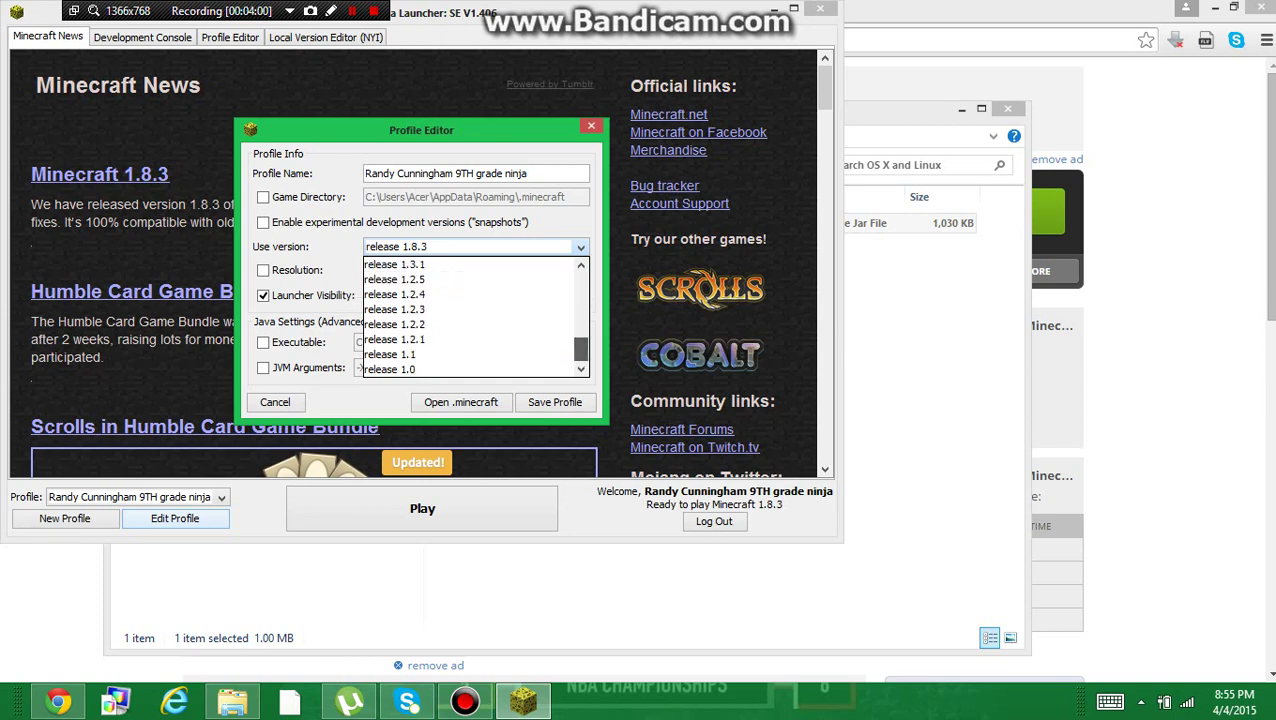
pyautogui.scroll(10, 470, 316)
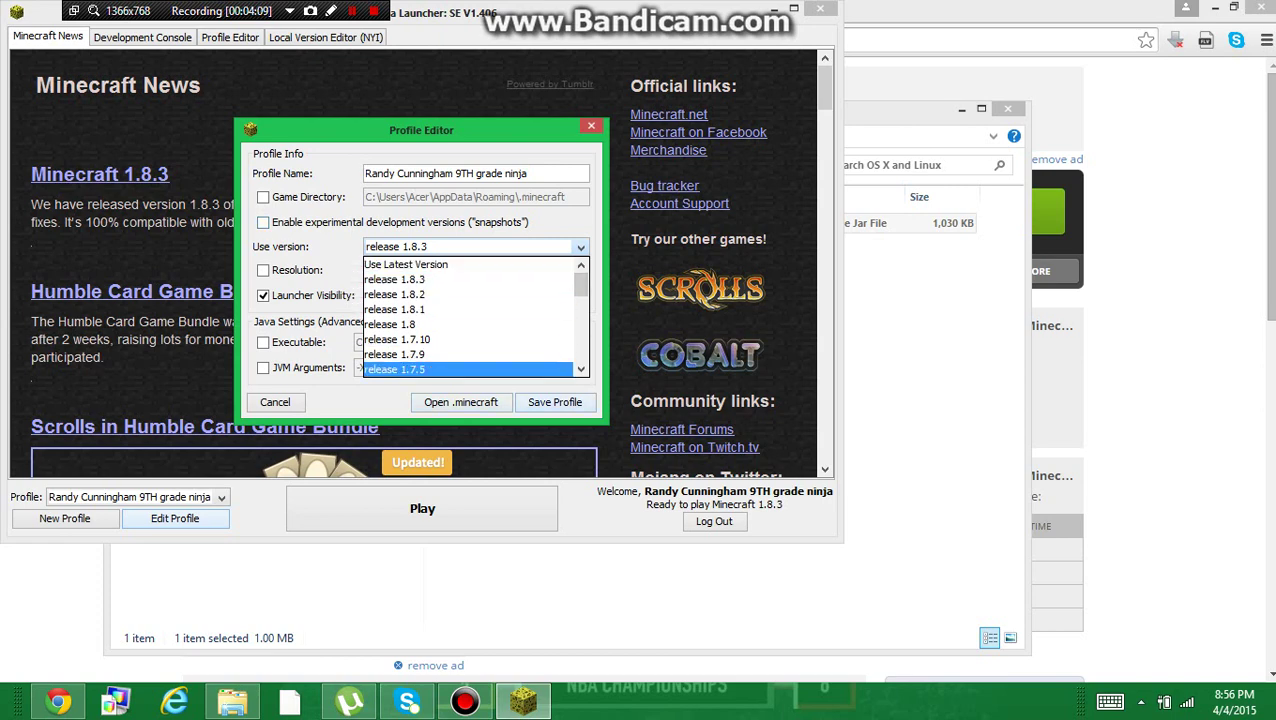
pyautogui.press('Escape')
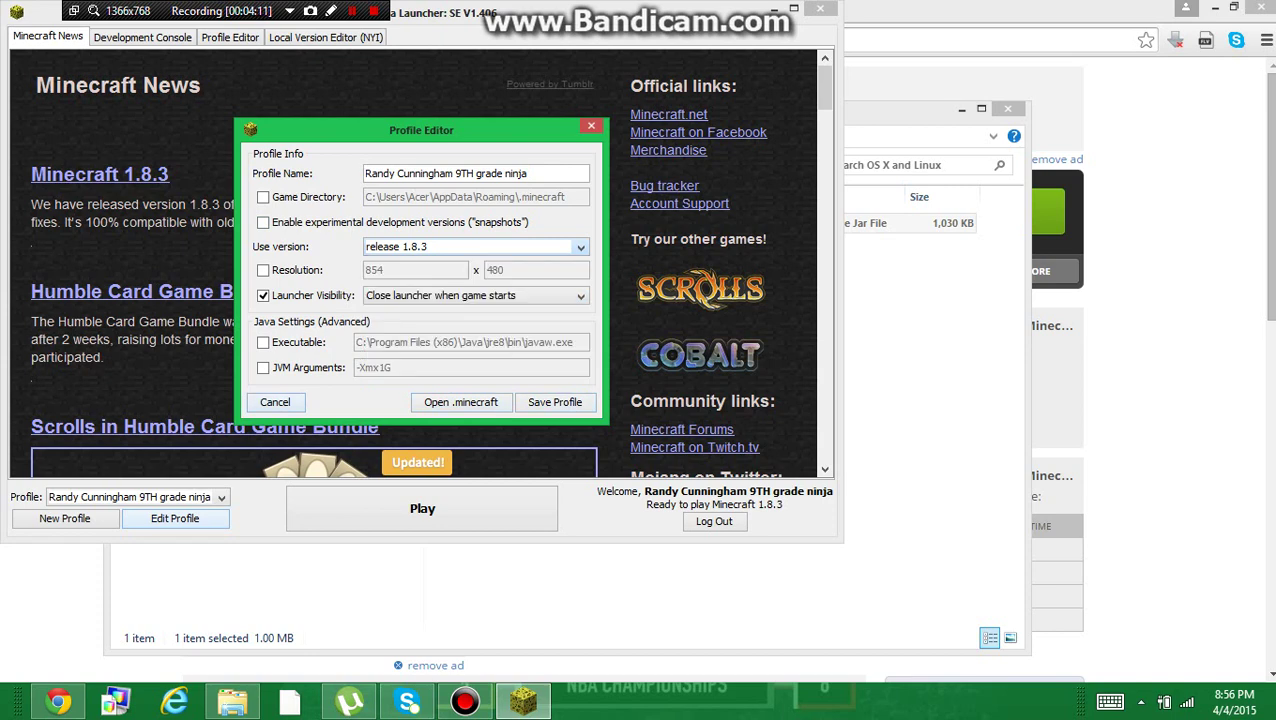
pyautogui.click(275, 402)
# Start Minecraft 1.8.3 from the launcher and return to the file window while the game loads
pyautogui.click(422, 508)
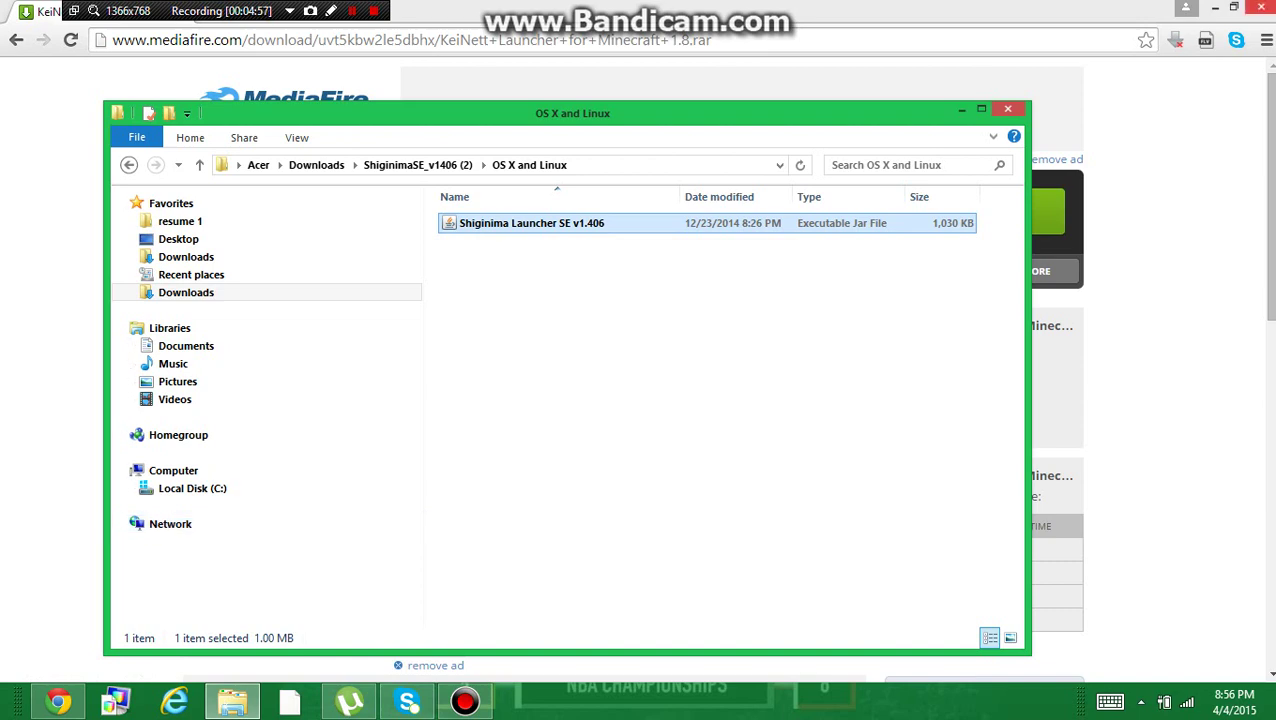
pyautogui.hotkey('alt', 'Tab')
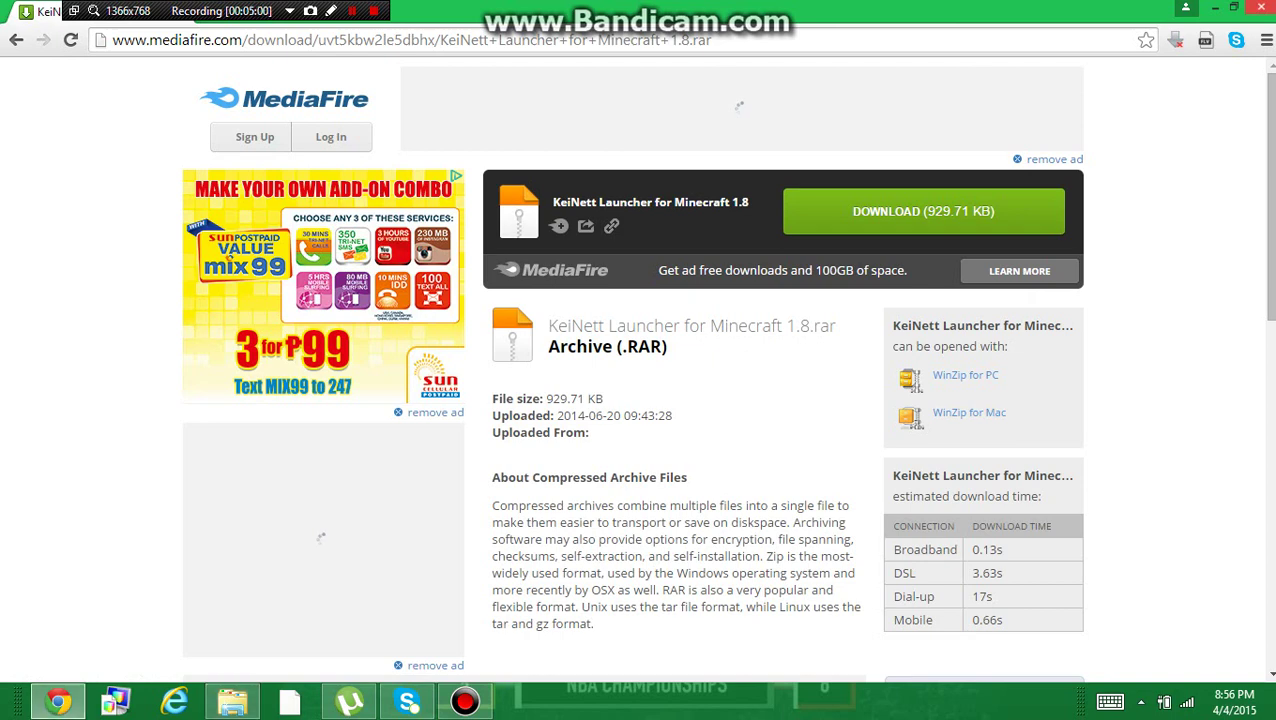
pyautogui.click(232, 701)
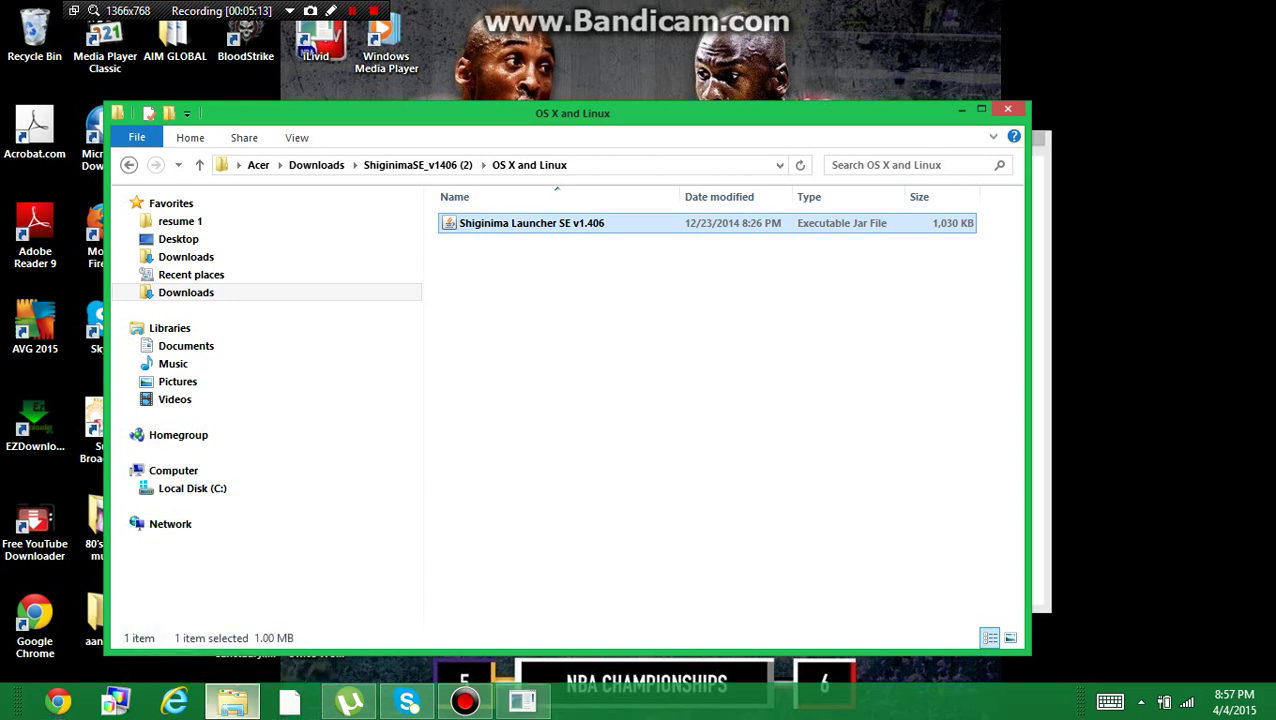
pyautogui.moveTo(232, 702)
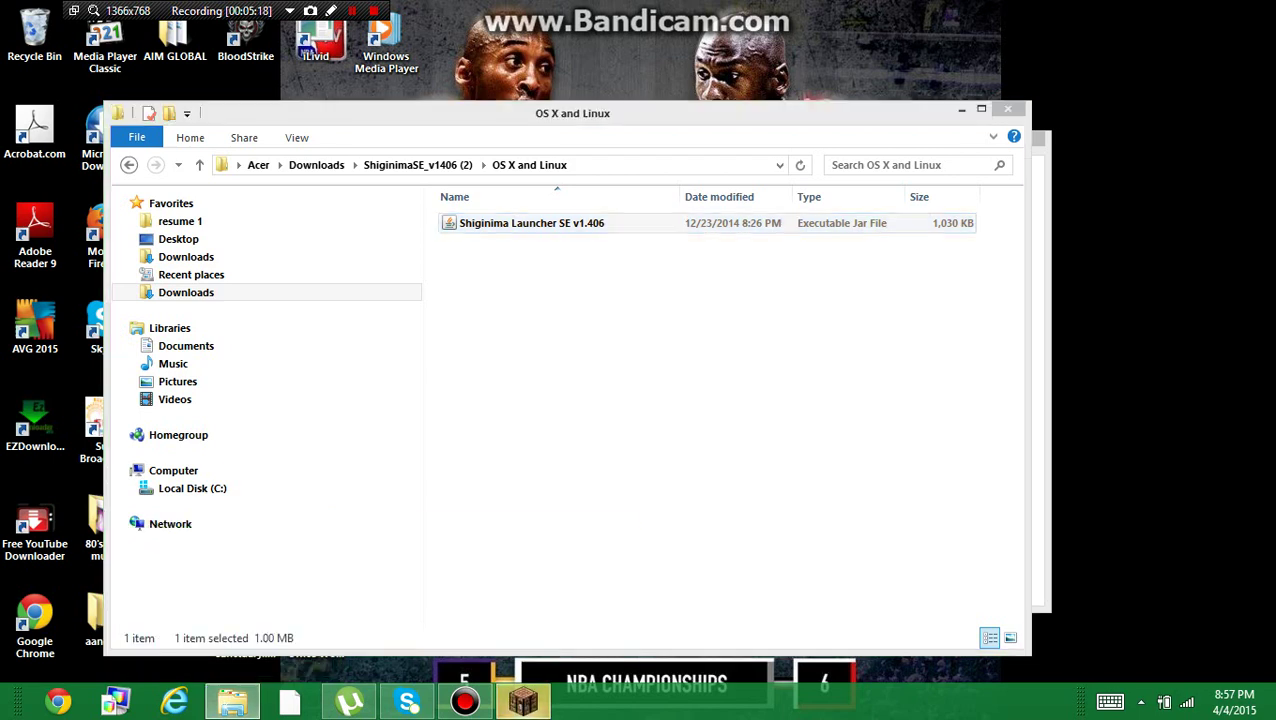
pyautogui.moveTo(522, 702)
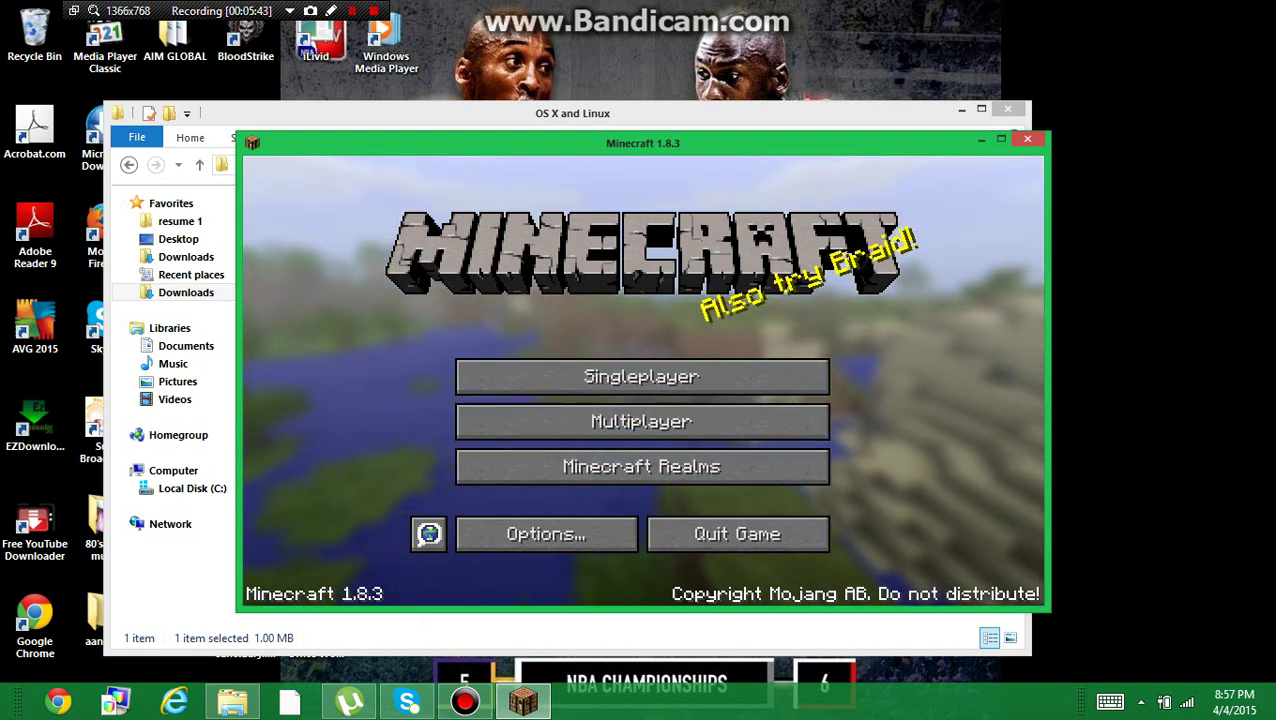
# Load the first single-player world in the list, the Creative Mode world dated 4/4/15
pyautogui.click(641, 376)
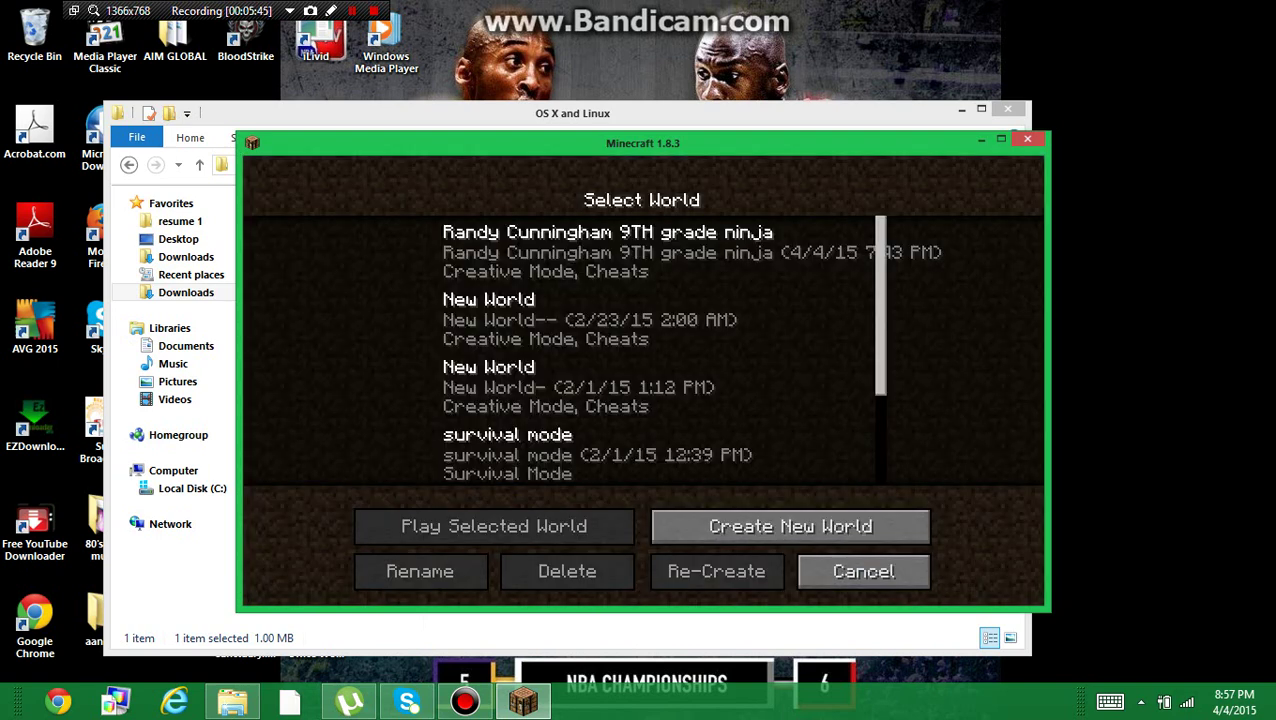
pyautogui.click(620, 252)
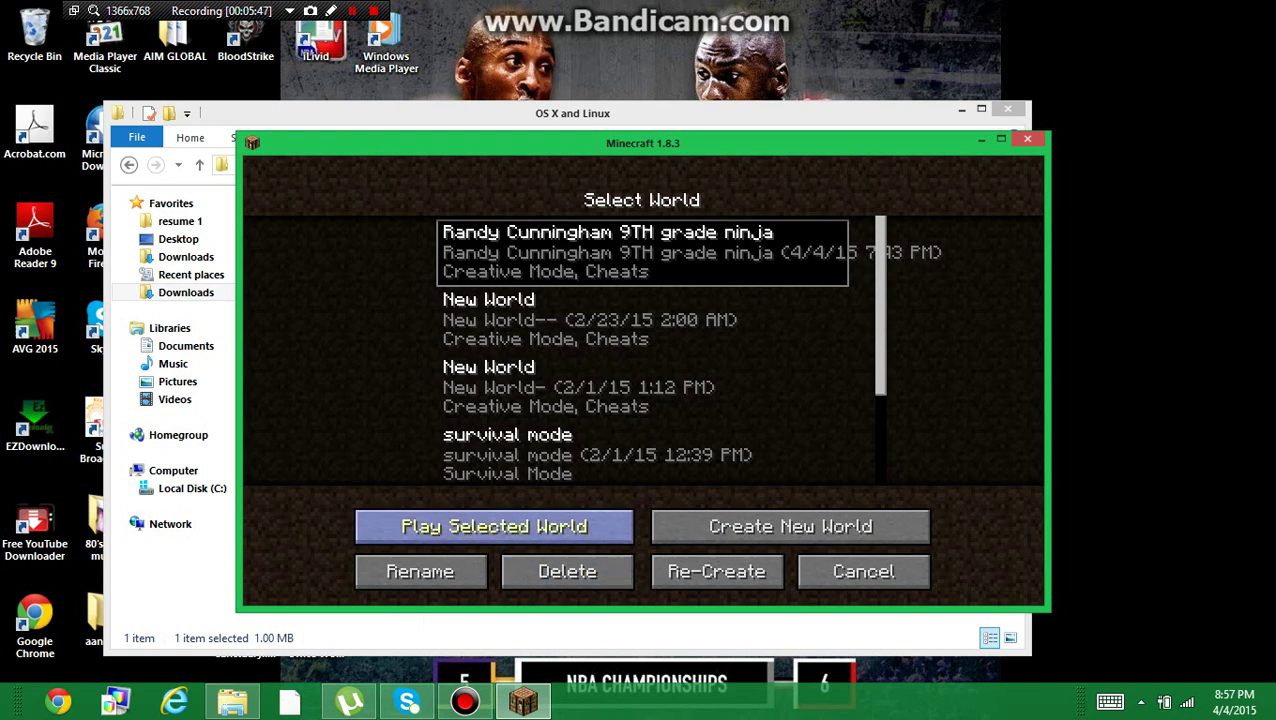
pyautogui.click(494, 526)
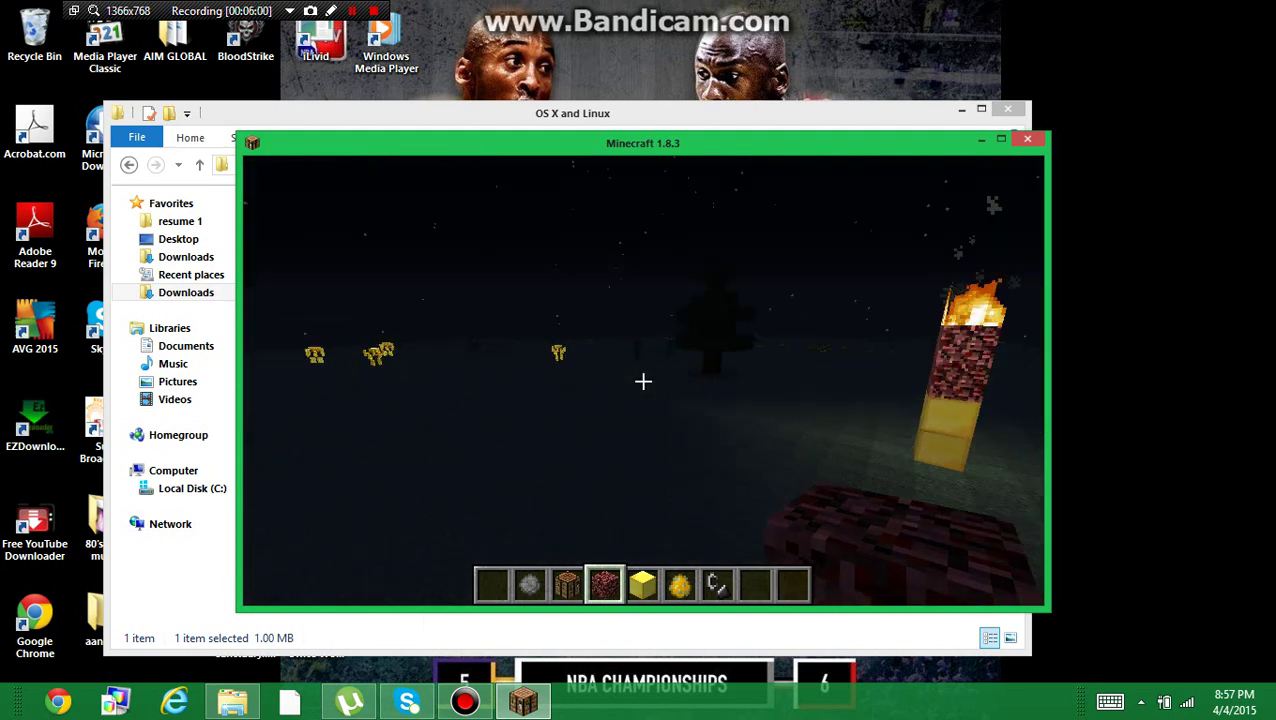
# Place the dark spawn egg below the Ghast egg from the Miscellaneous items into the first hotbar slot, and pause the game
pyautogui.scroll(2, 643, 381)
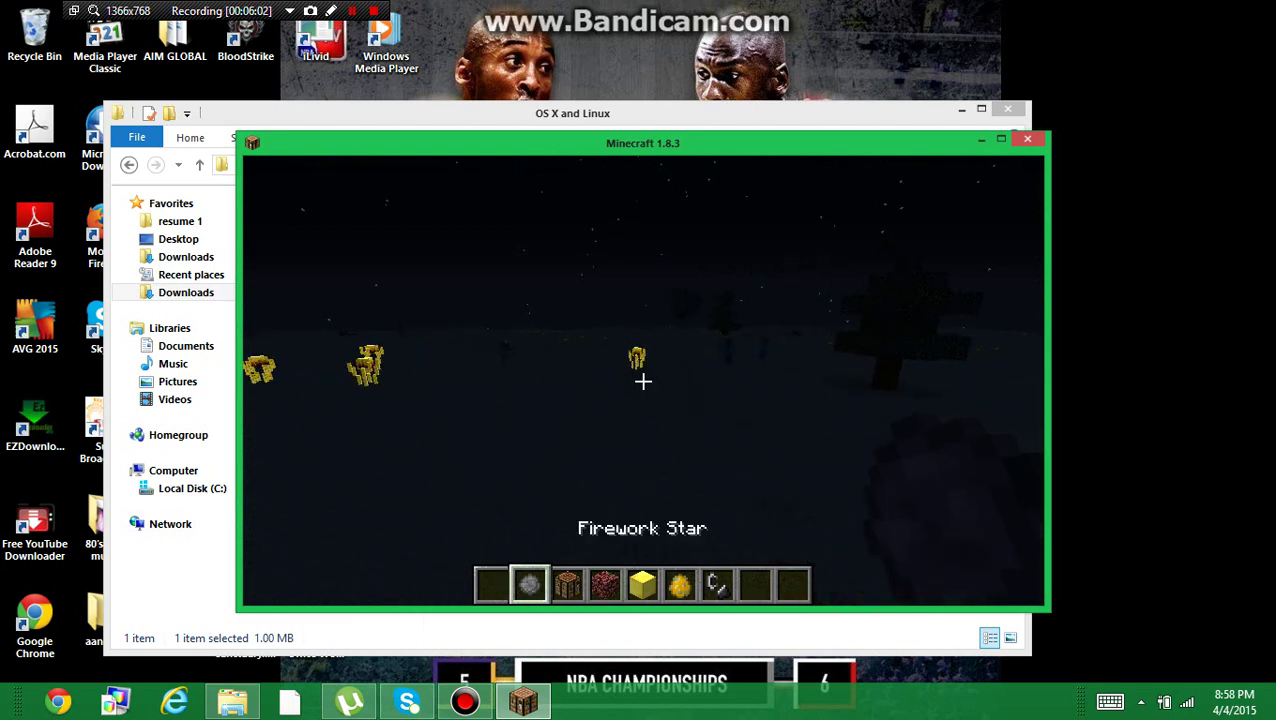
pyautogui.scroll(1, 643, 381)
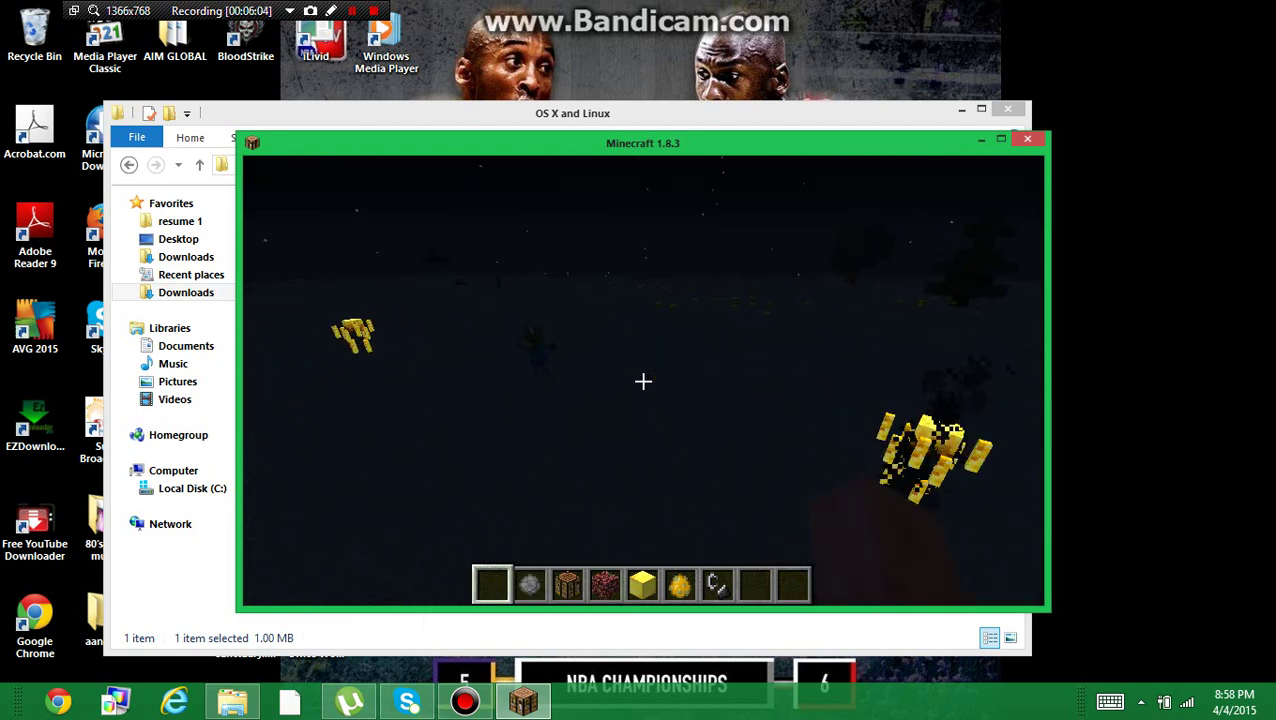
pyautogui.press('e')
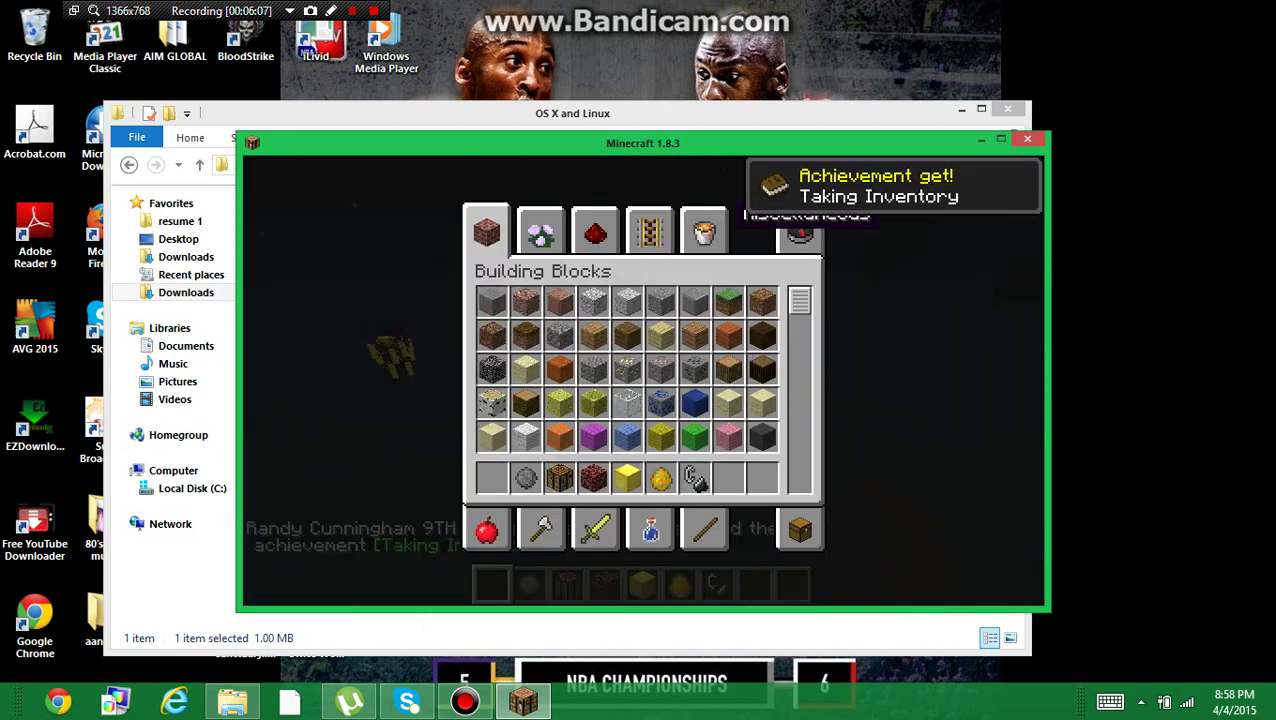
pyautogui.click(704, 232)
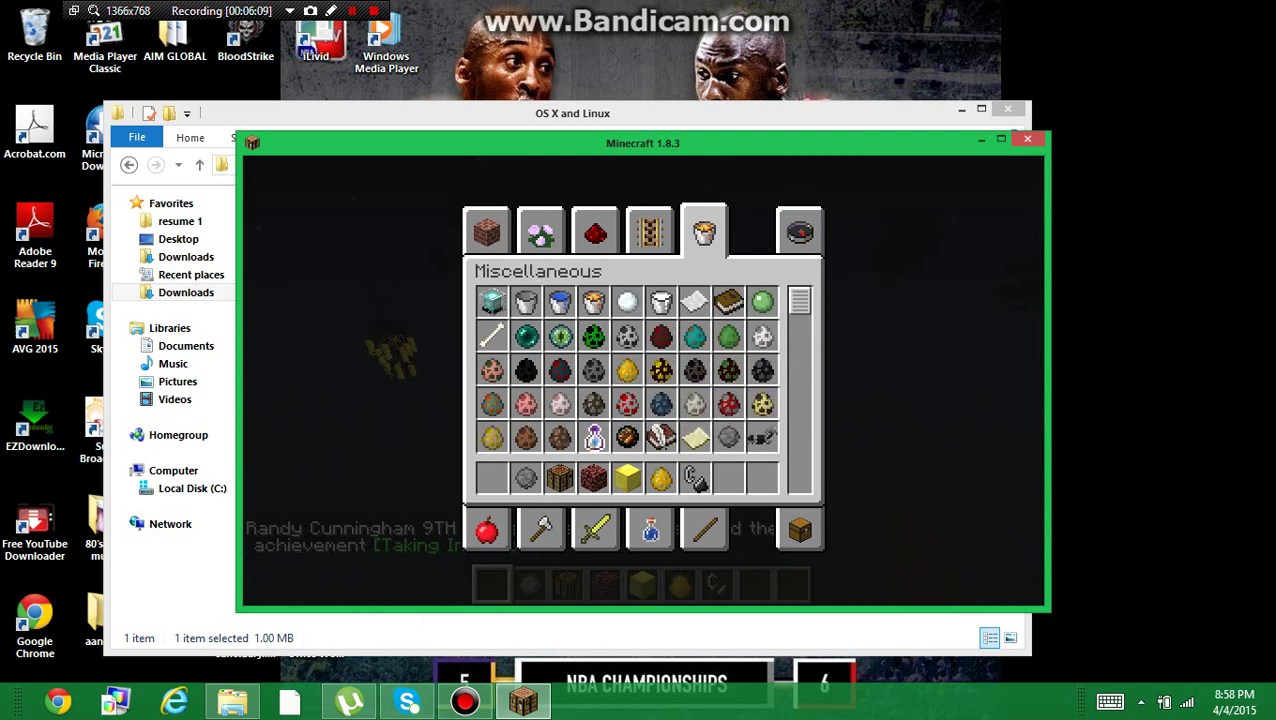
pyautogui.scroll(-1, 627, 370)
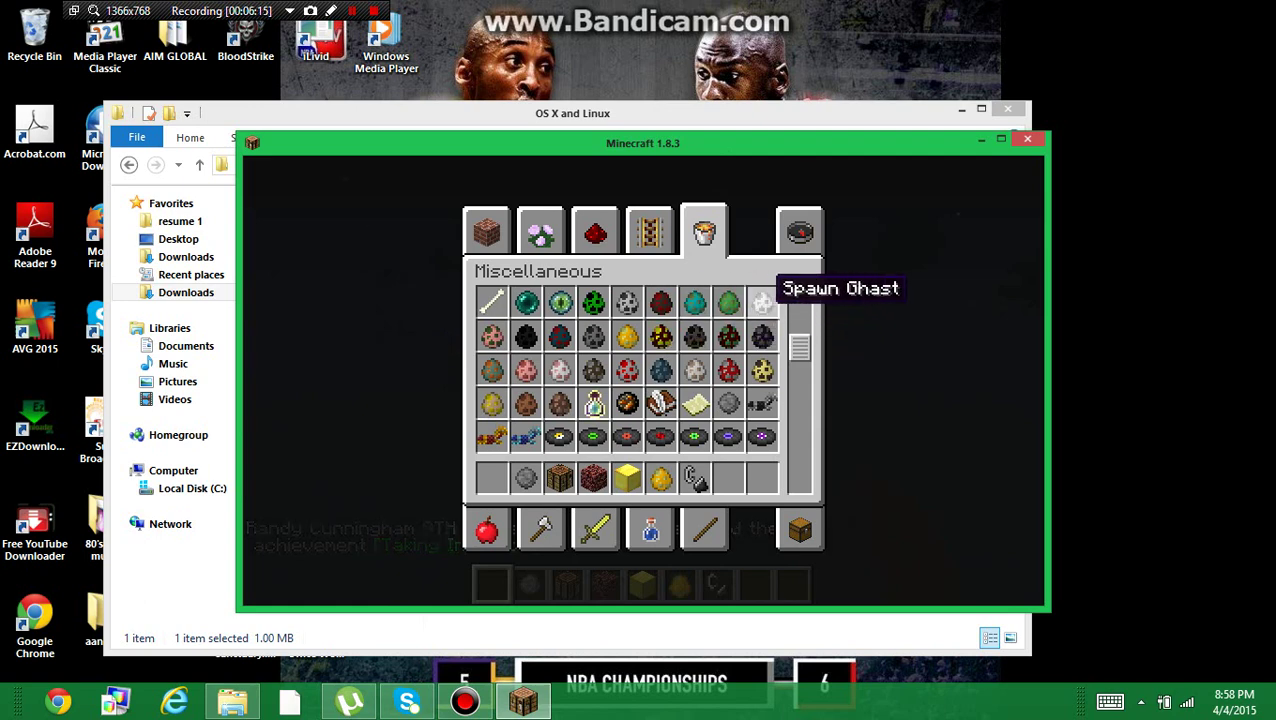
pyautogui.click(762, 336)
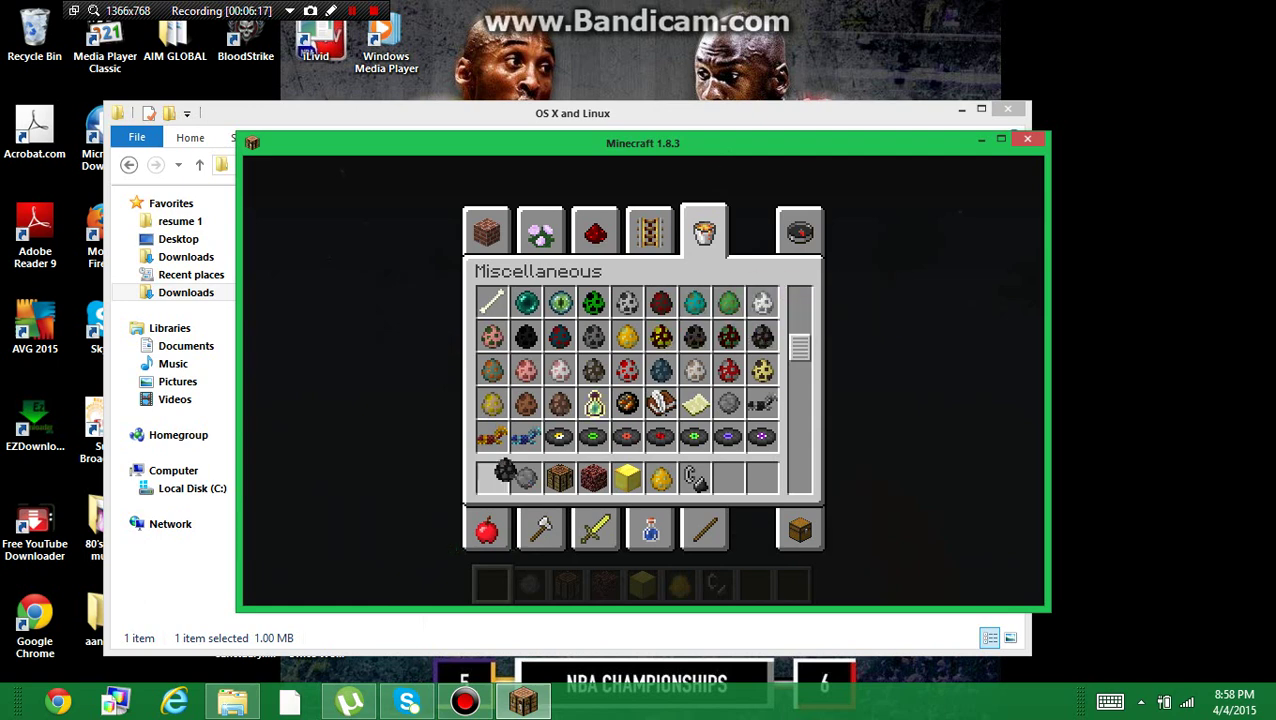
pyautogui.click(491, 478)
pyautogui.press('e')
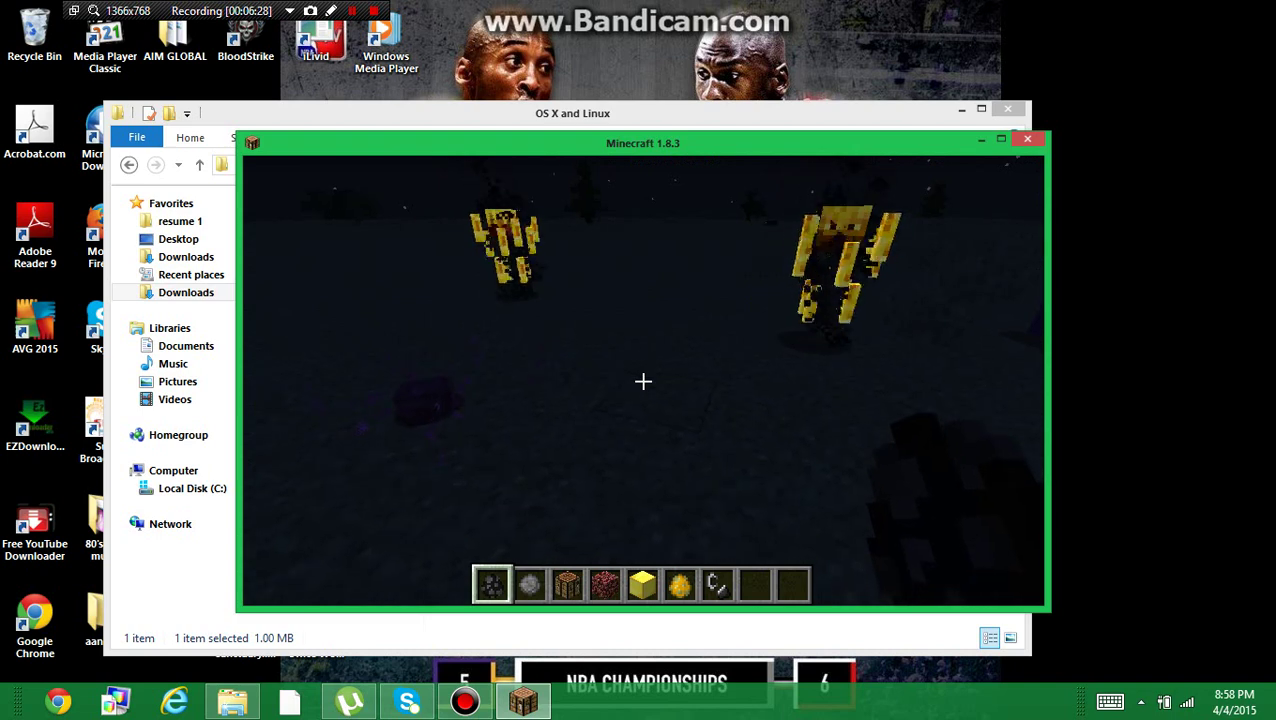
pyautogui.press('Escape')
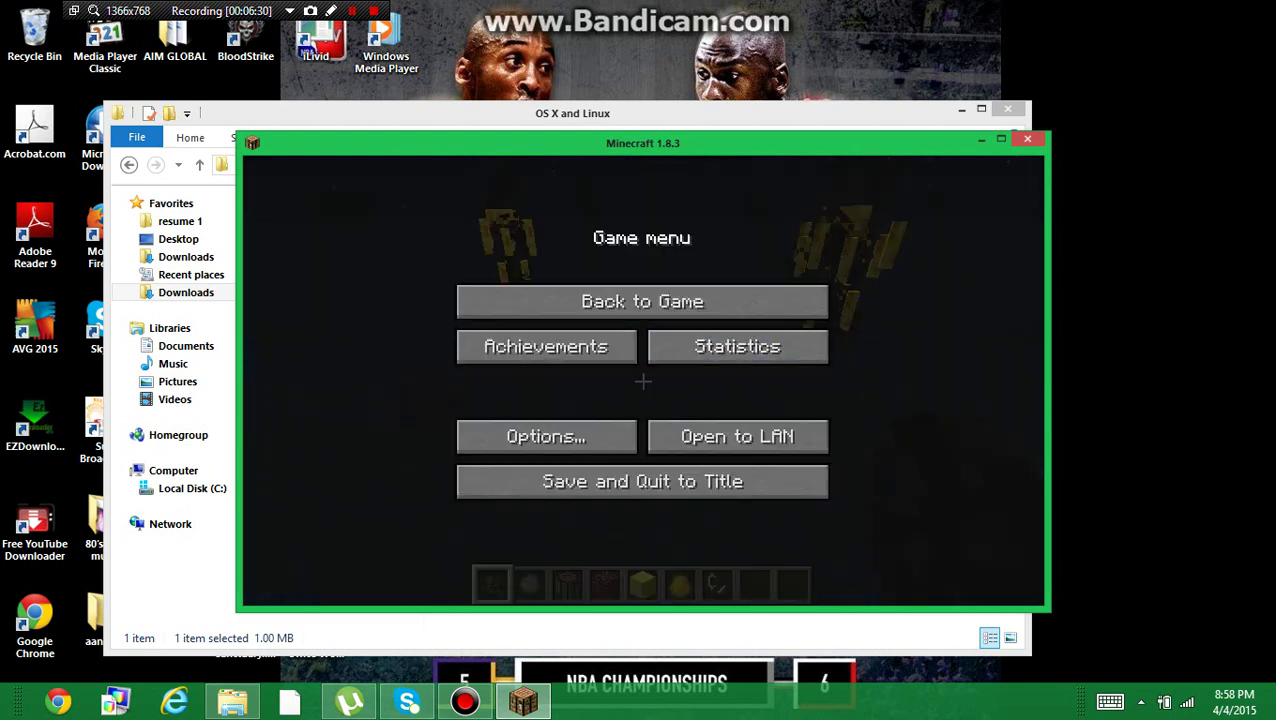